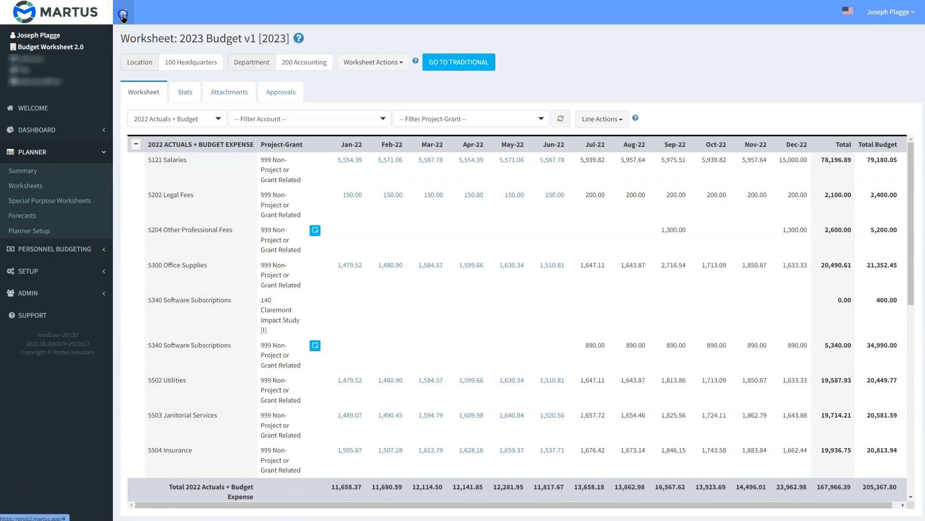
Step: Hide the side navigation, collapse the 2022 Actuals + Budget Expense section, and expand the 2023 5300 Office Supplies line
click(123, 16)
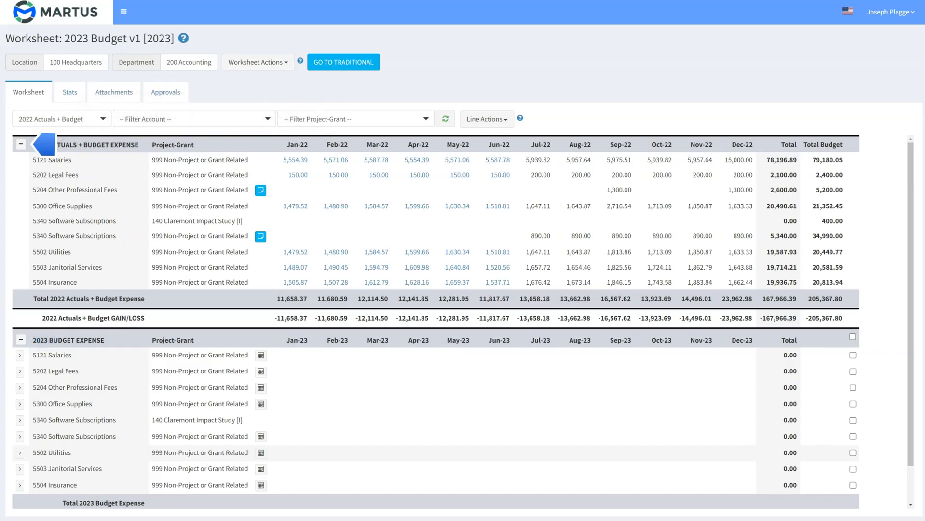
click(21, 144)
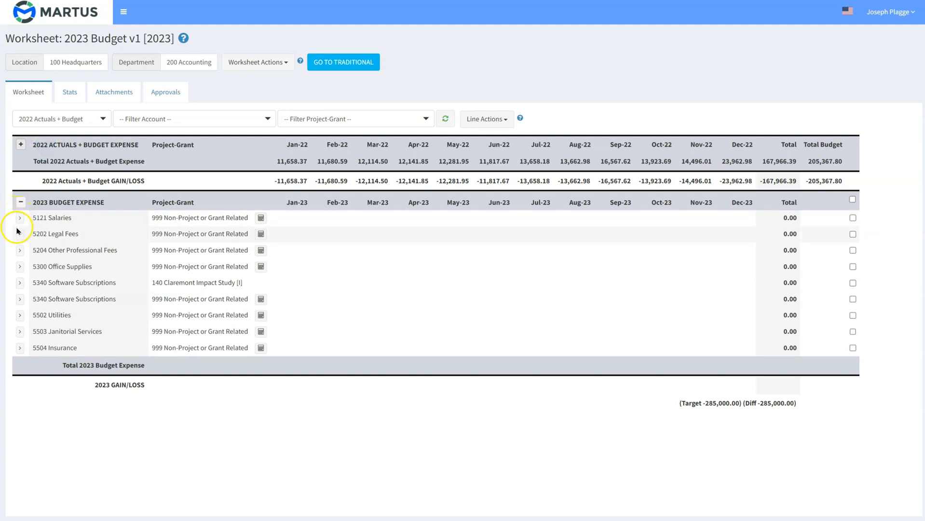
click(19, 266)
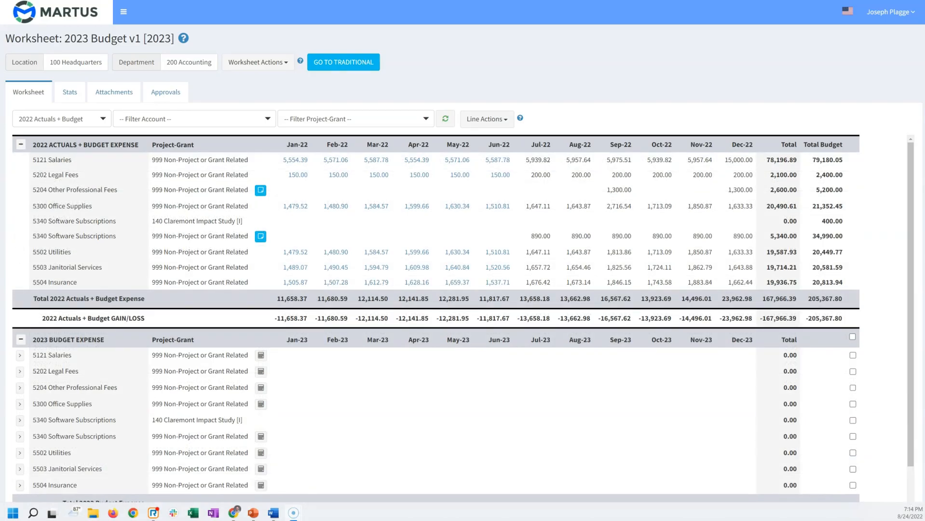
Step: Initialize the 2023 worksheet at 100% using 2022 actuals for Jan–Jun and 2022 budget numbers for Jul–Dec
click(286, 64)
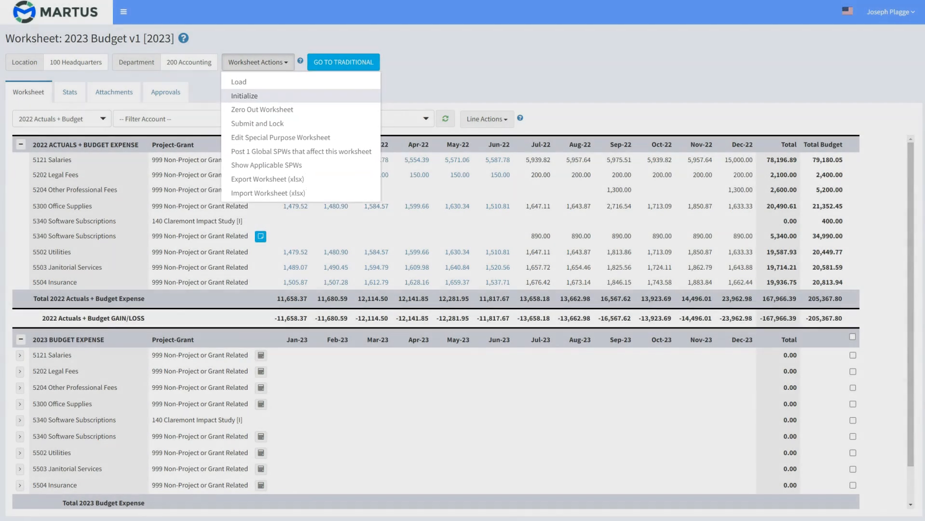
click(293, 94)
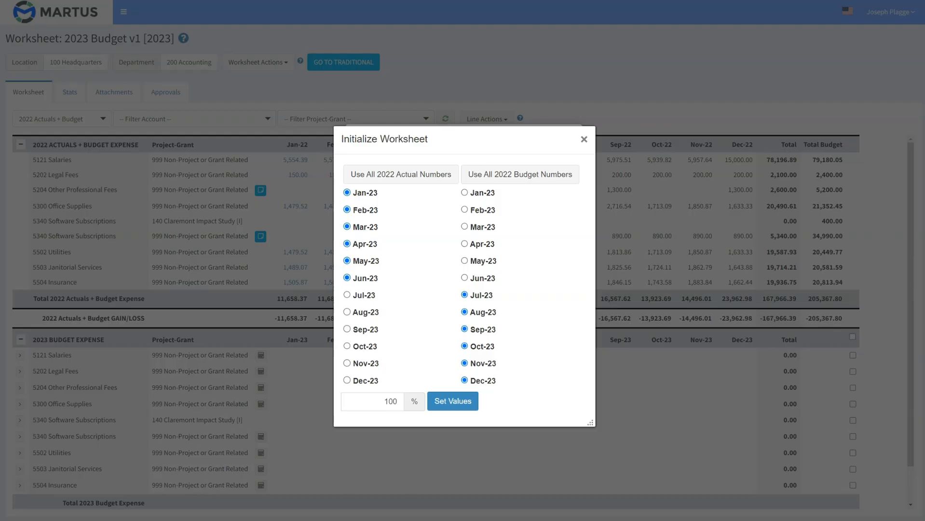
click(449, 400)
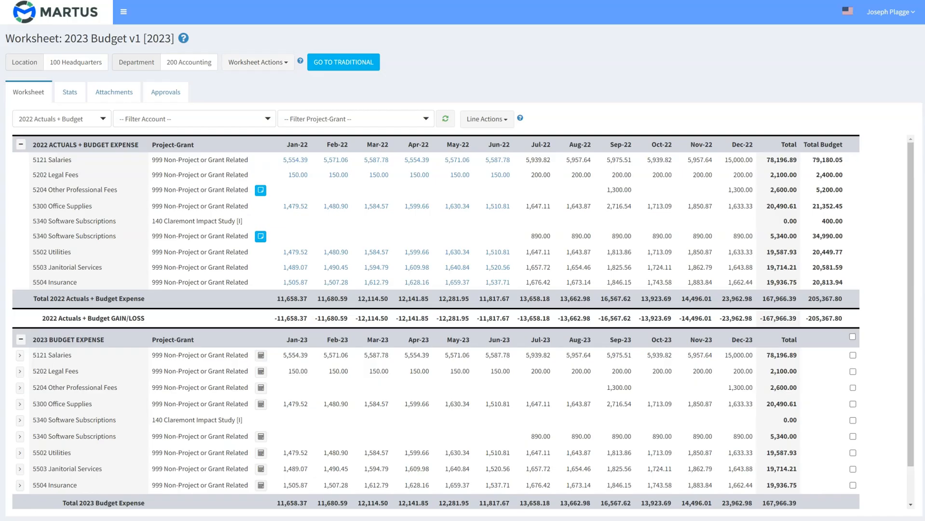
click(258, 62)
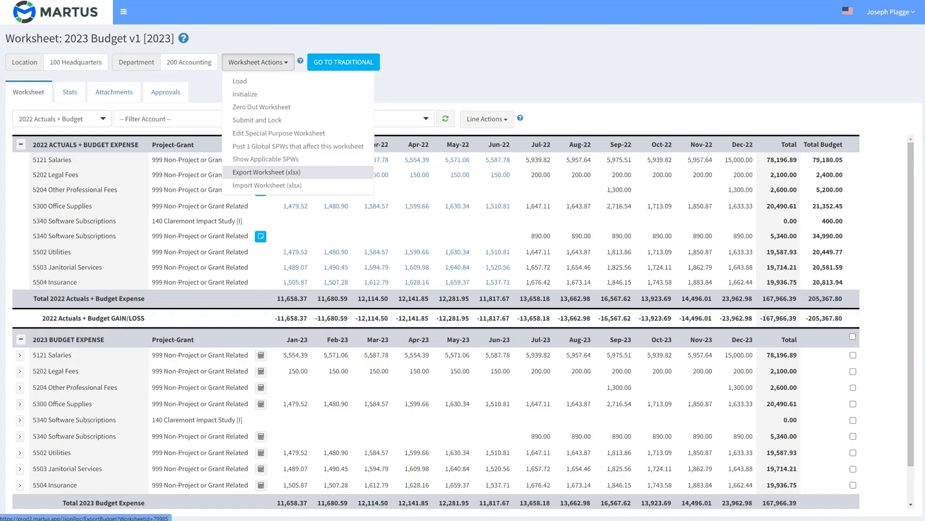
click(502, 119)
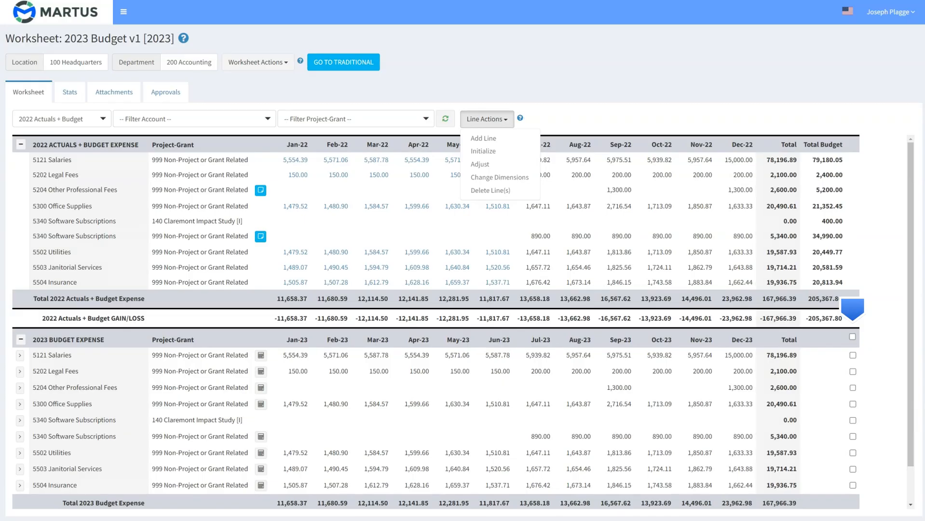
Step: Adjust the 2023 5300 Office Supplies line by 105% for Jan-23, Feb-23 and Mar-23 only
click(853, 404)
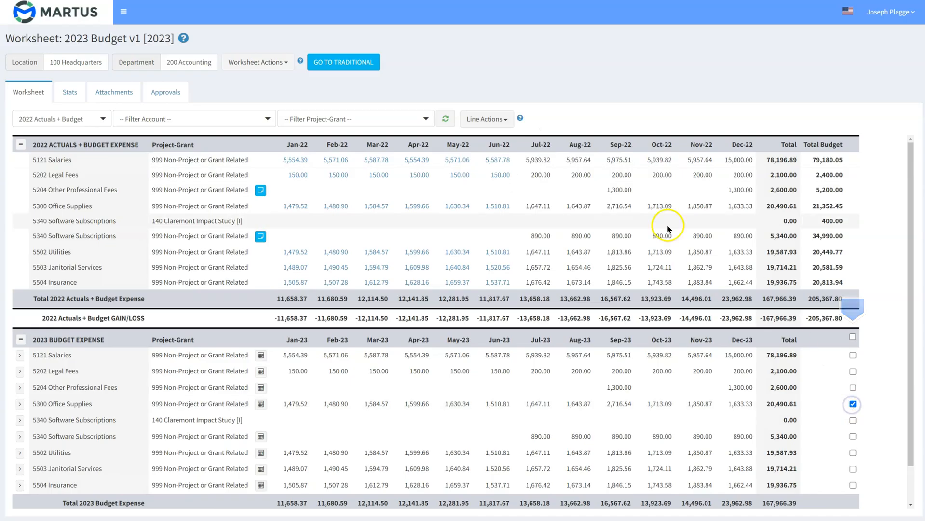
click(507, 123)
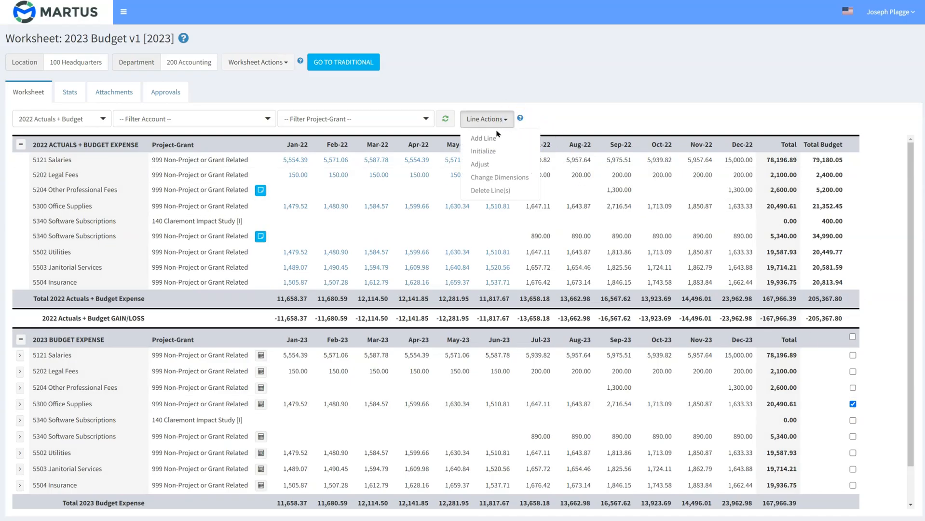
click(485, 151)
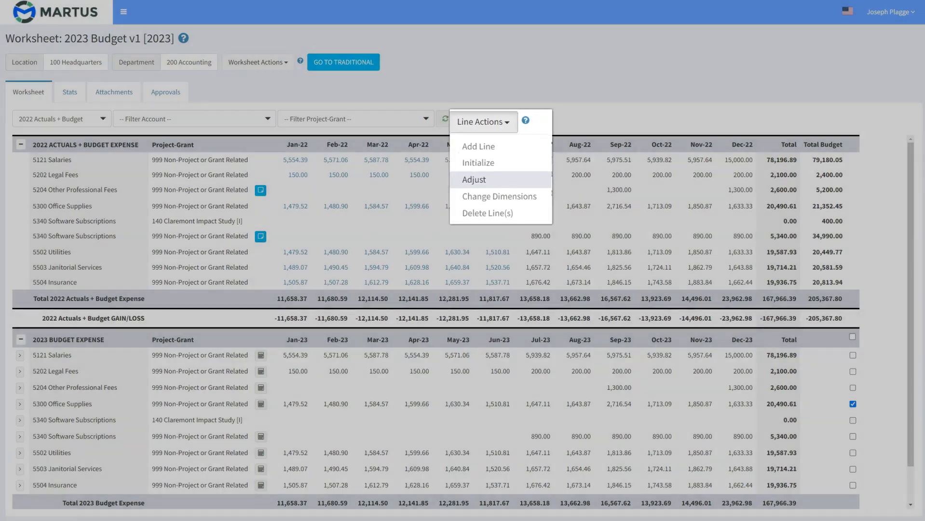
click(475, 188)
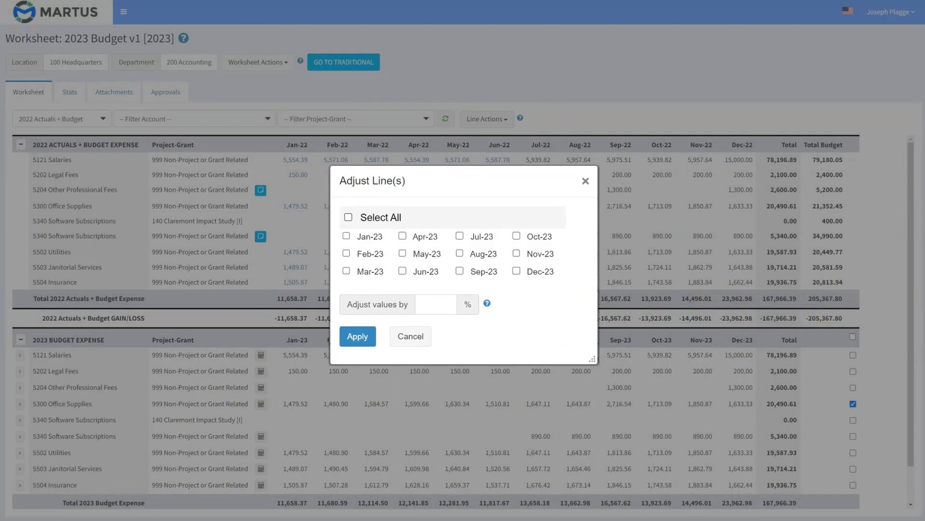
click(348, 217)
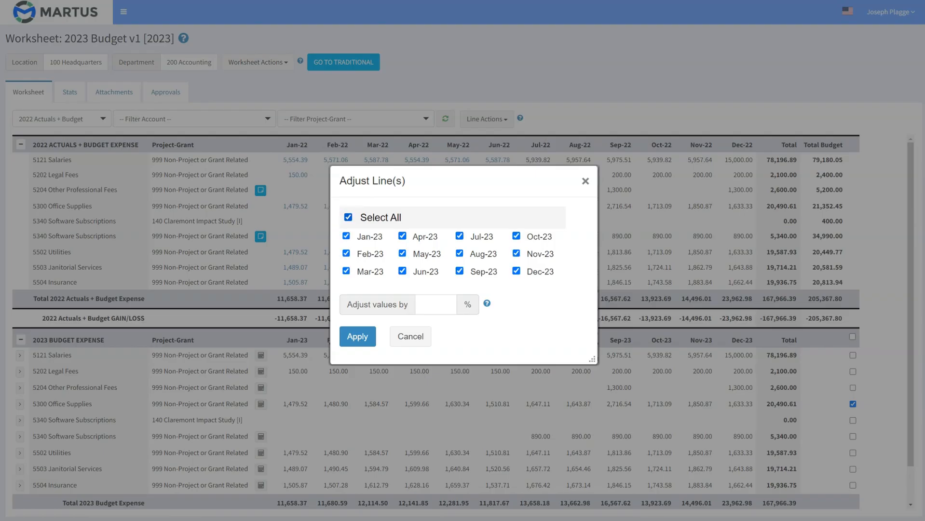
click(348, 217)
click(346, 236)
click(346, 253)
click(346, 271)
click(448, 304)
click(428, 332)
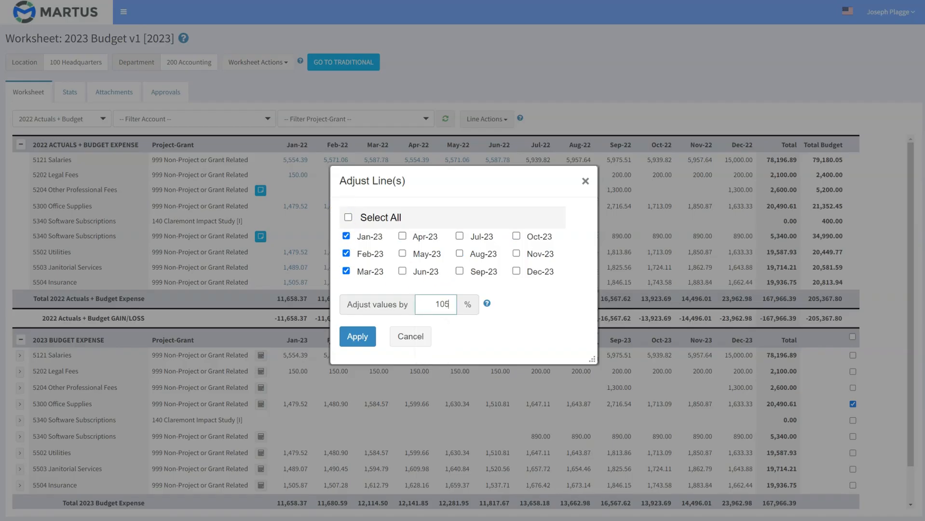
click(359, 336)
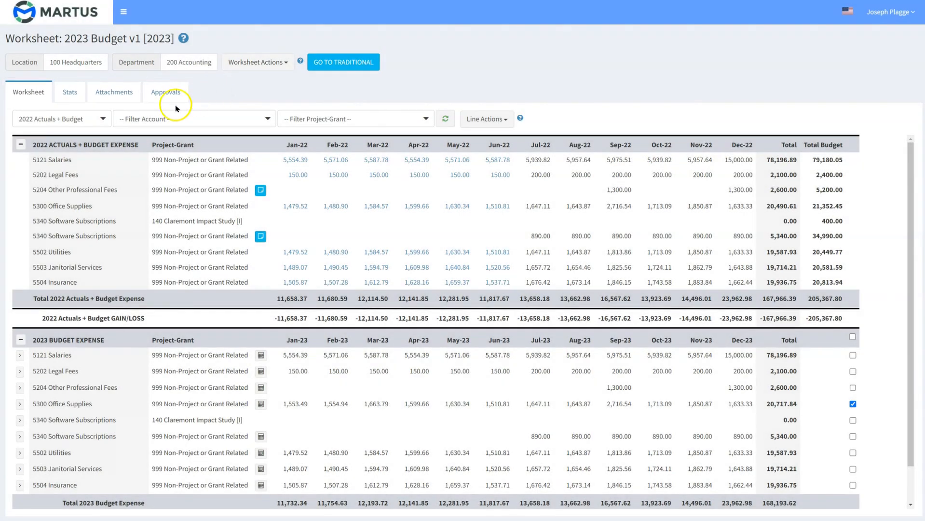
Step: Review the worksheet's stats, attachments and approvals
click(72, 97)
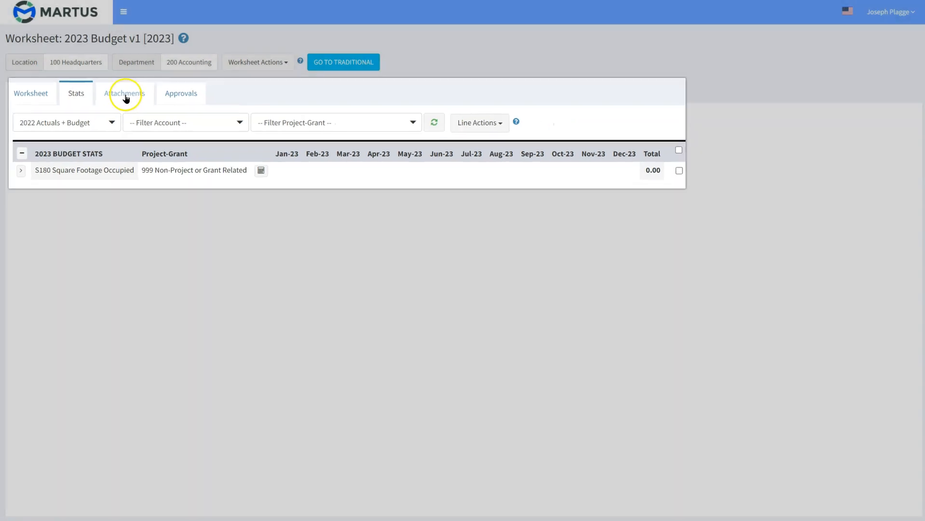
click(120, 96)
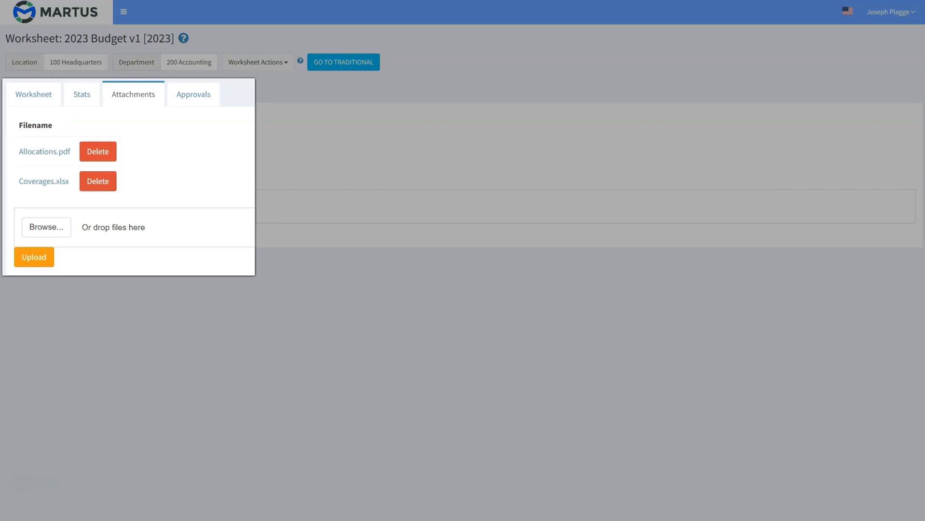
click(197, 96)
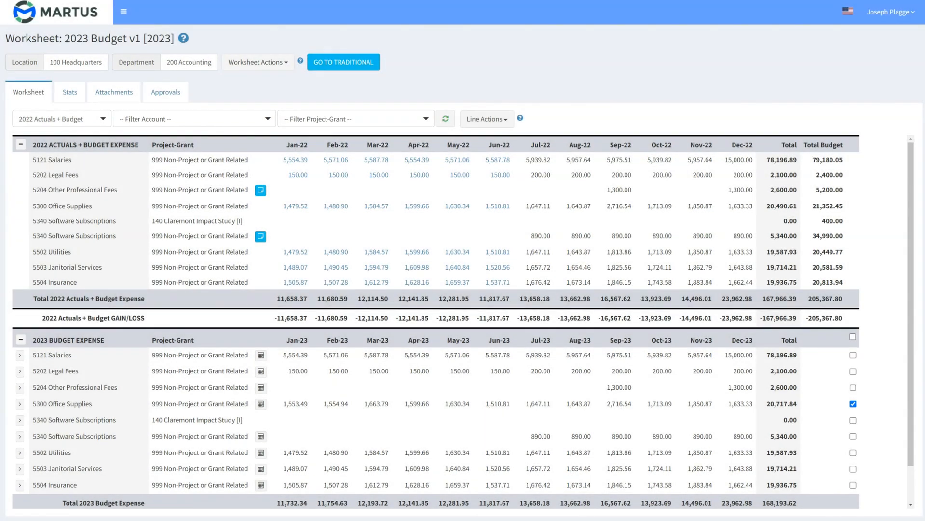
Step: View the reference data choices in the worksheet and the default reference data choices for 2023 Budget v1 in Planner Setup
click(102, 118)
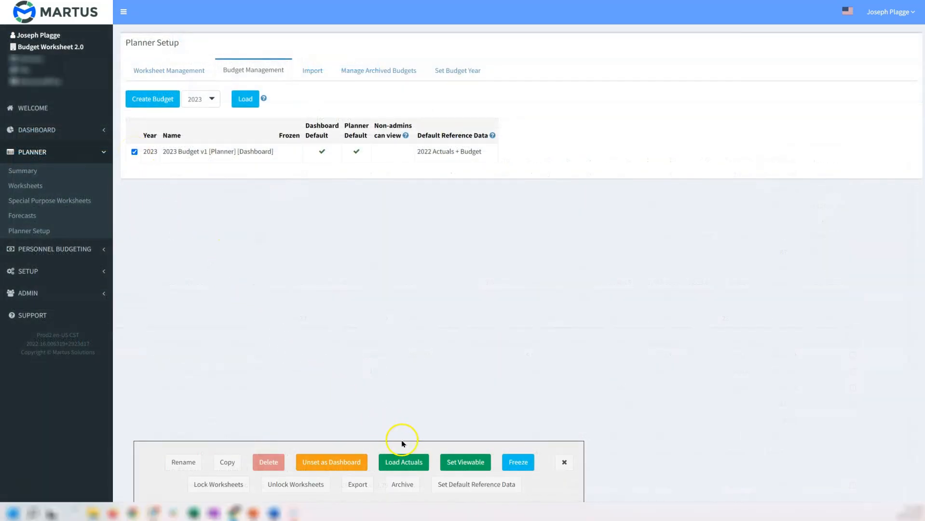
click(461, 484)
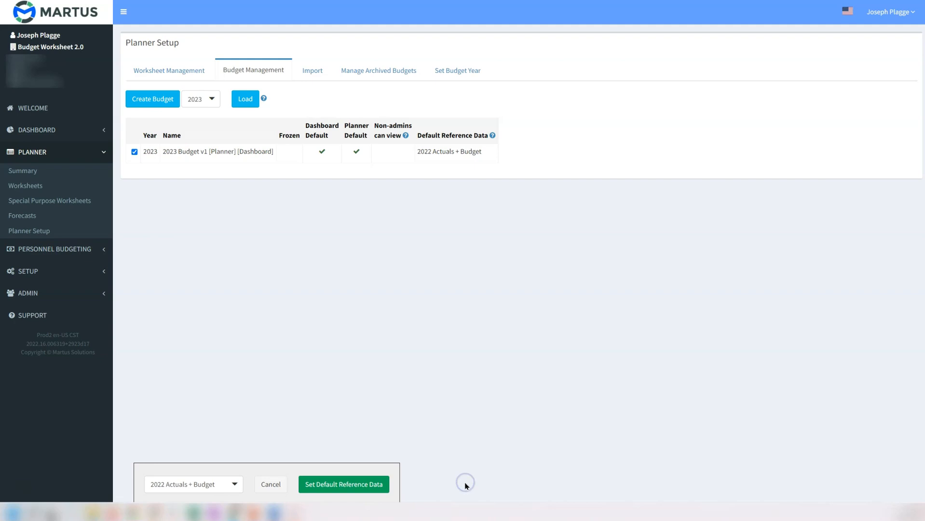
click(194, 484)
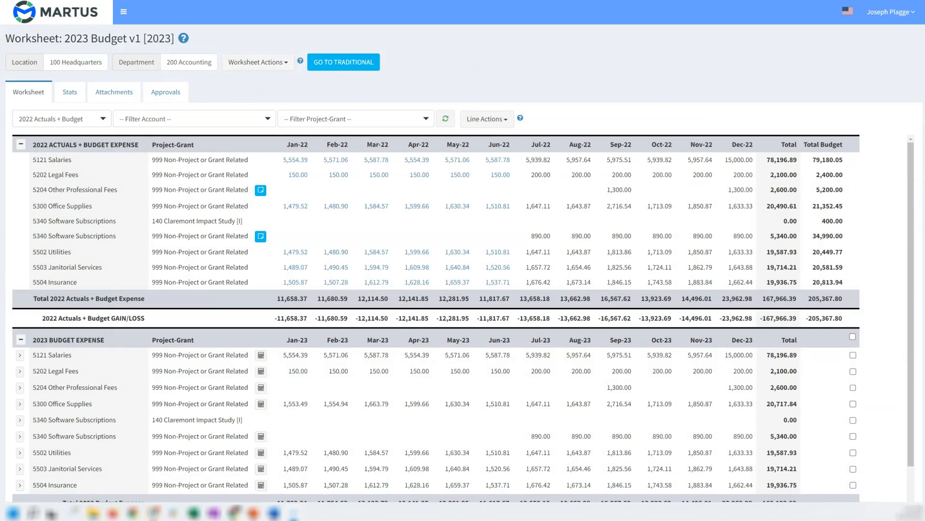
Step: Collapse the 2022 Actuals + Budget Expense section and expand the reference rows under the 2023 5300 Office Supplies line
click(19, 145)
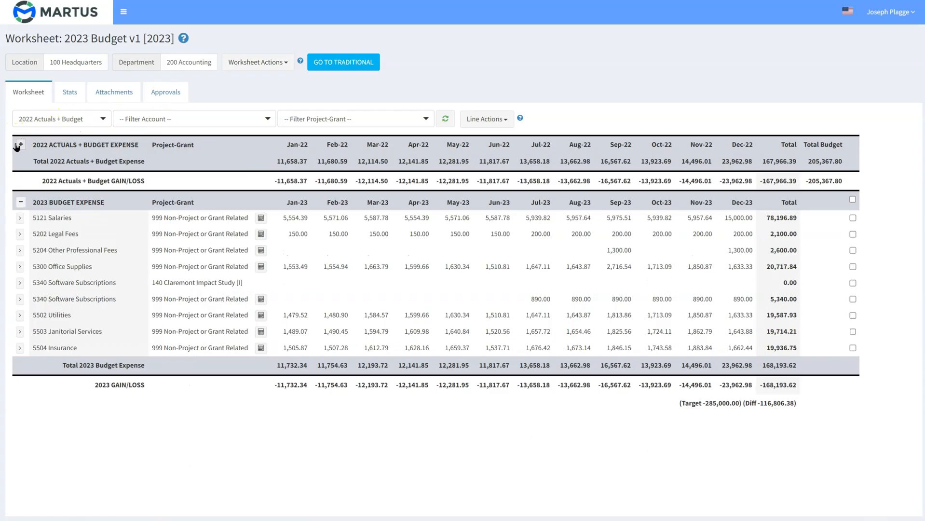
click(20, 267)
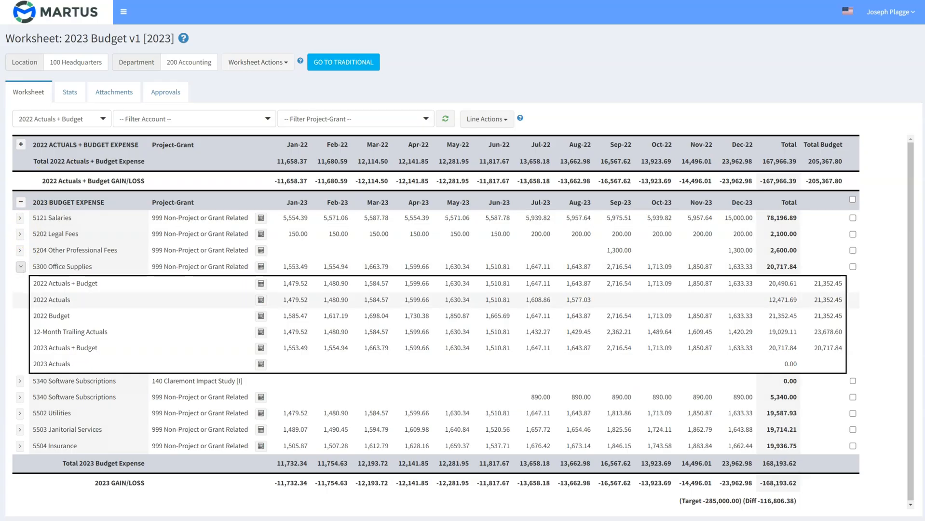
click(191, 317)
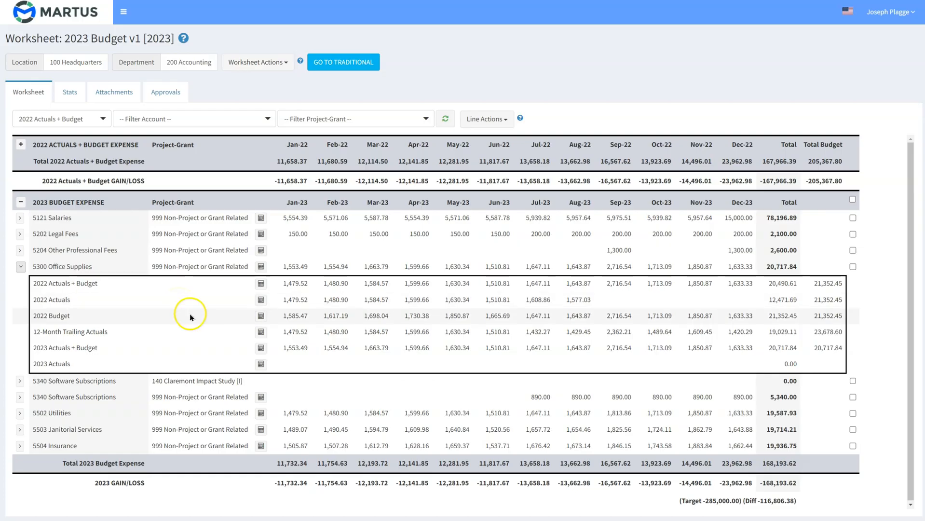
Step: Copy 12-Month Trailing Actuals into the 5300 Office Supplies line, using 2022 Budget for April and May, and preview the values
click(261, 333)
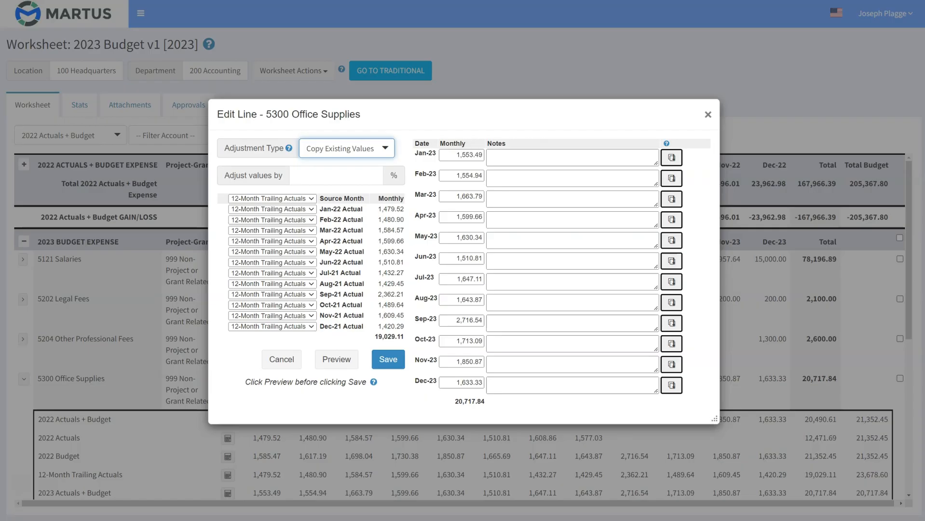
click(335, 360)
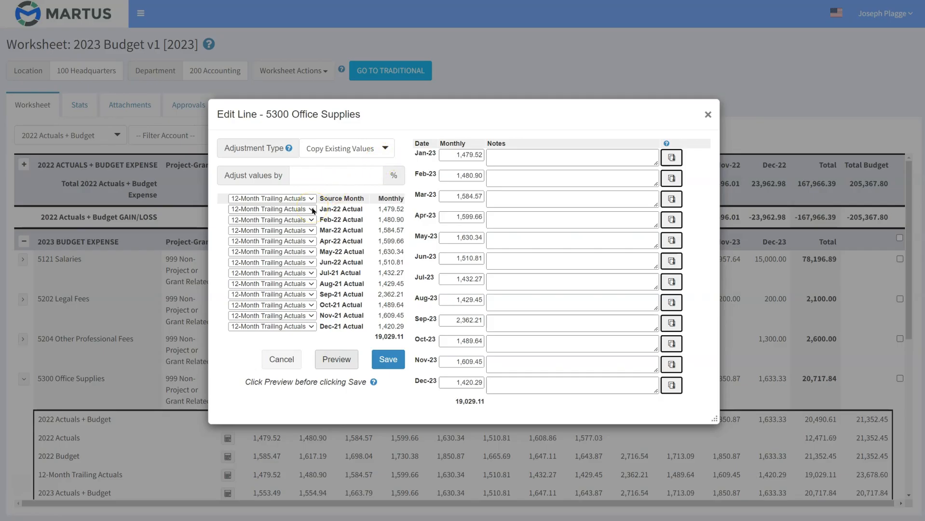
click(311, 242)
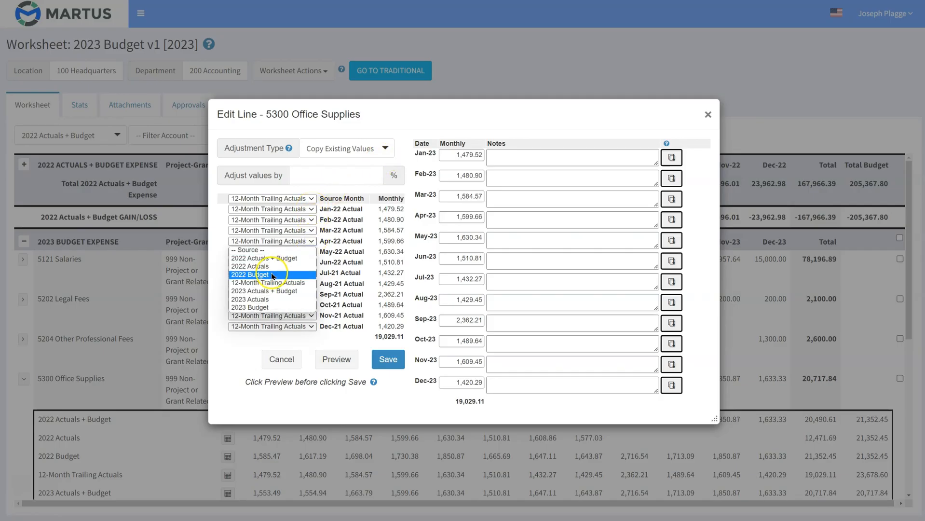
click(272, 275)
click(310, 252)
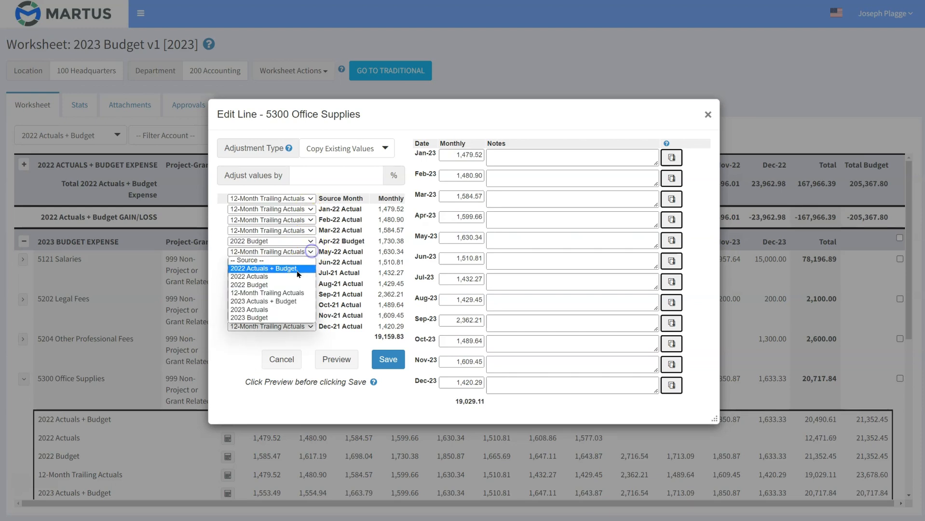
click(283, 284)
click(337, 359)
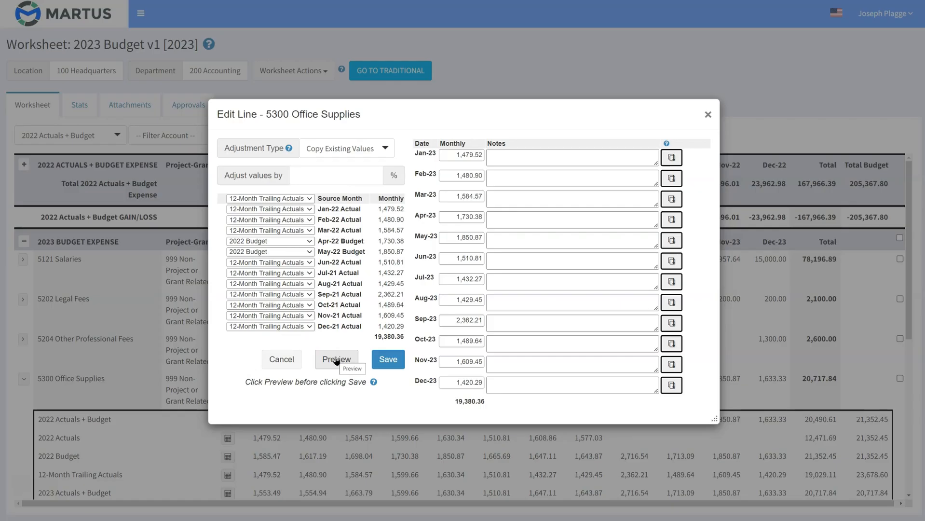
Step: Set the adjustment of the copied Office Supplies values to 103% and preview the monthly amounts
click(376, 176)
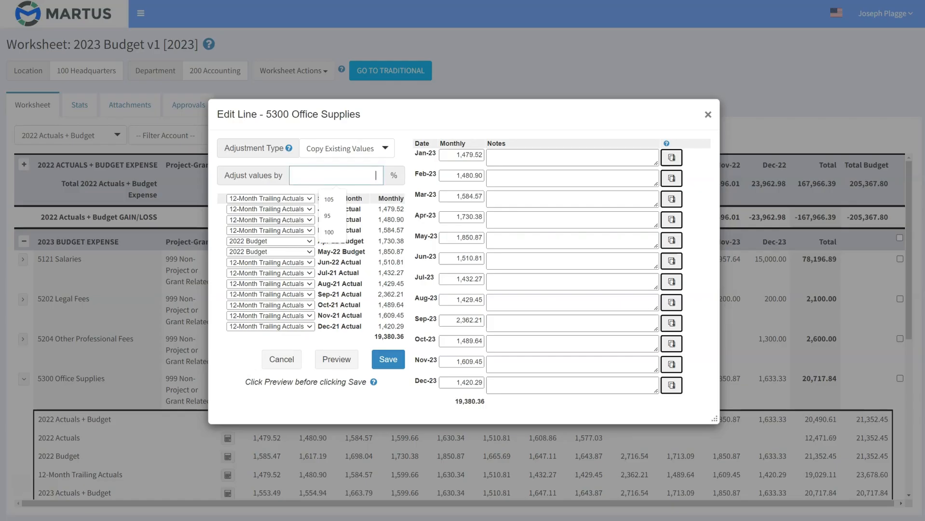
text(97)
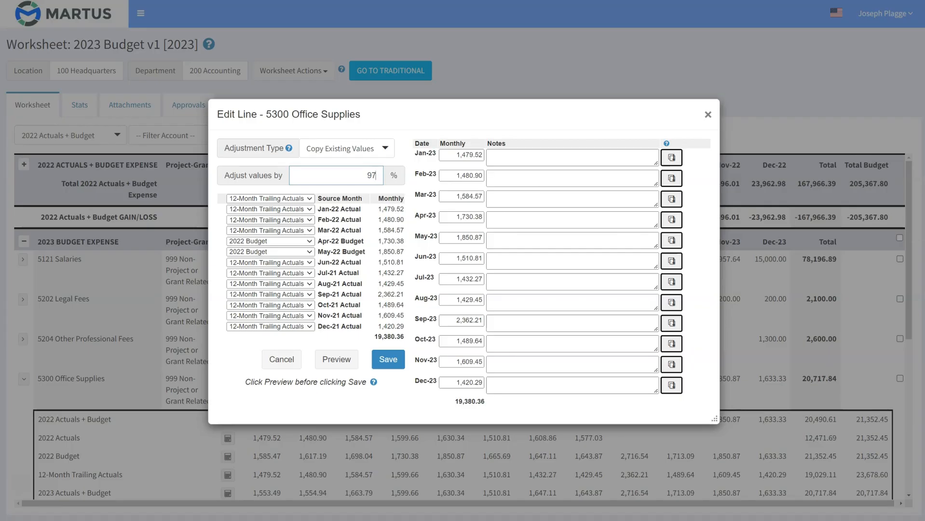
key(BackSpace)
key(BackSpace)
text(103)
key(Return)
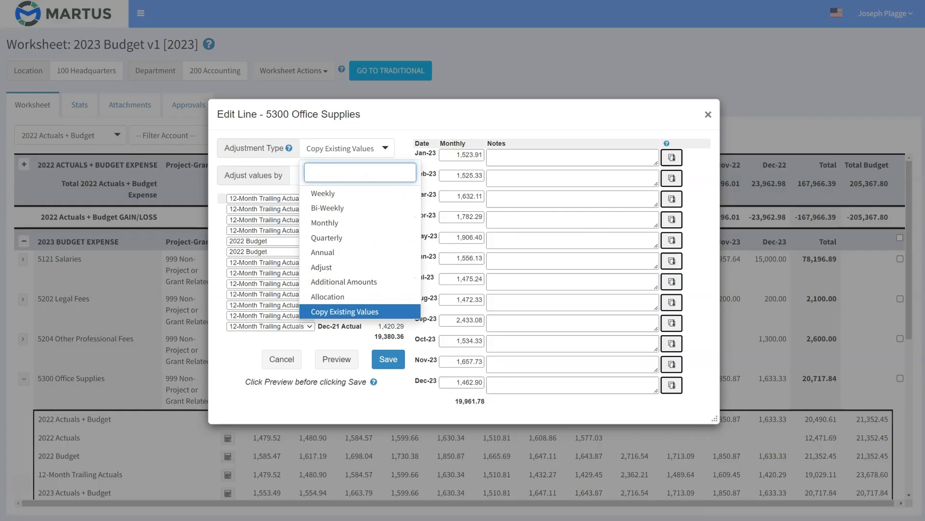
Step: Switch the 5300 Office Supplies adjustment to Allocation with an amount of 22,000 and view the source choices for the monthly distribution
click(328, 296)
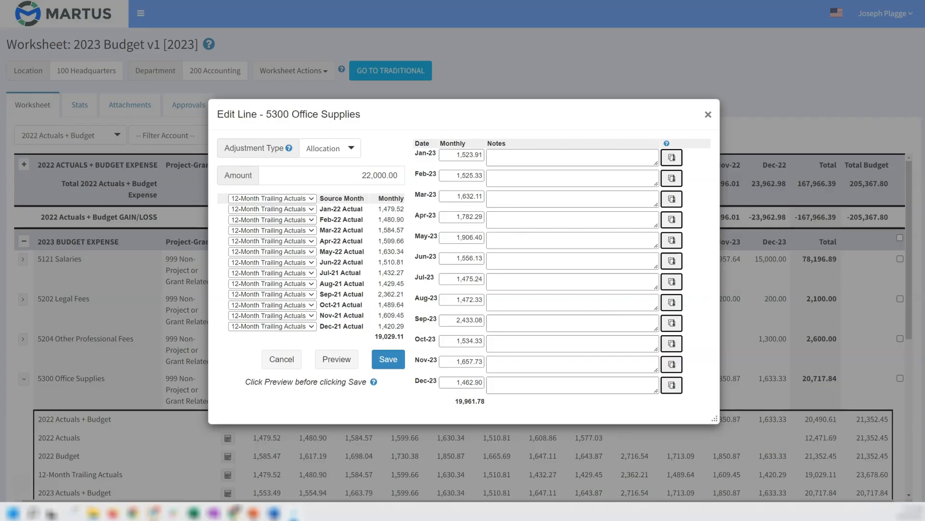
click(272, 199)
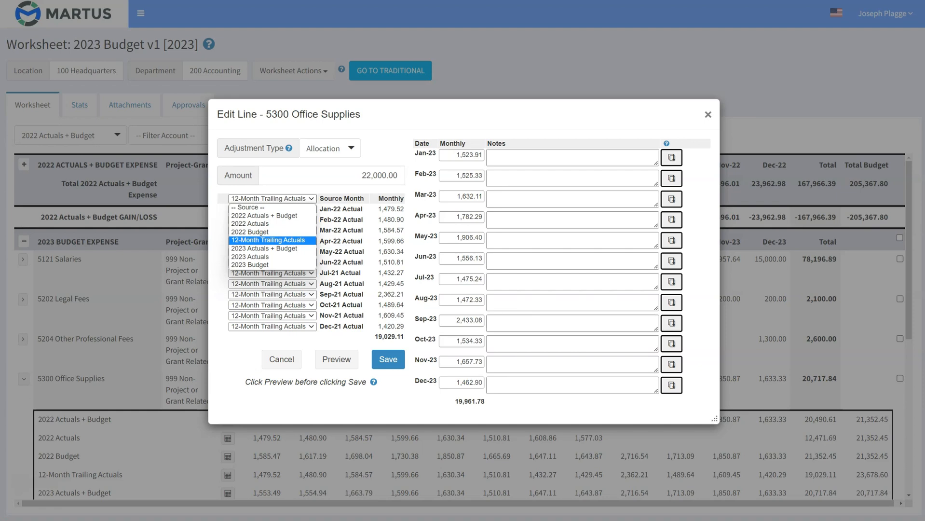
Step: Change the Office Supplies adjustment type to Annual, spreading 22,000 over Jan-23 to Dec-23, and preview the monthly amounts
click(330, 149)
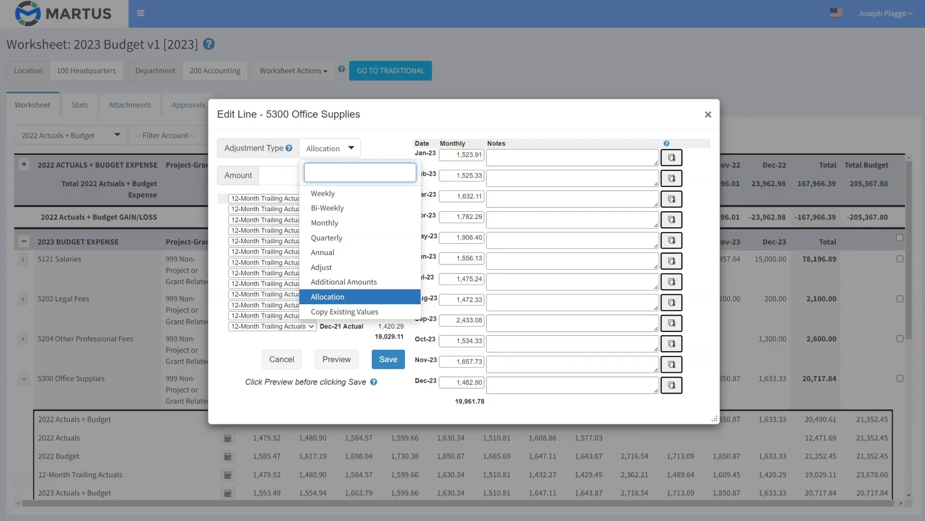
click(332, 223)
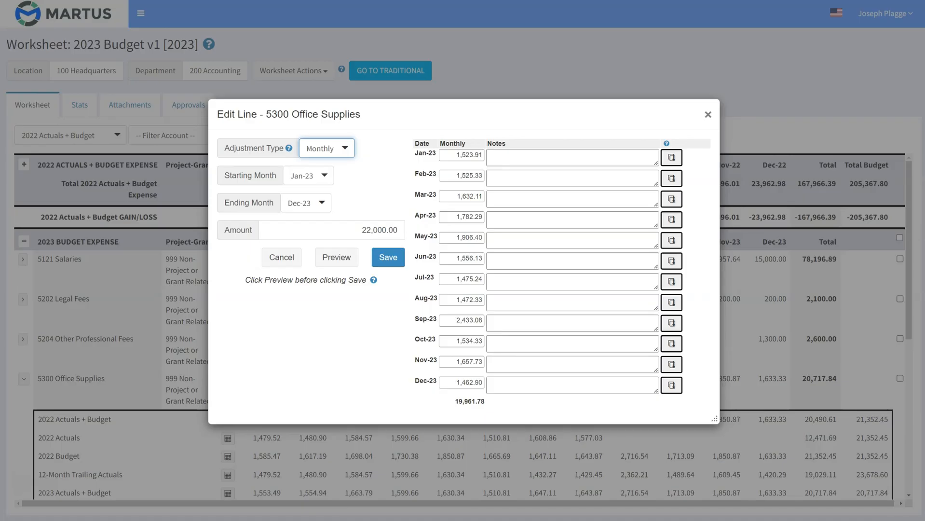
key(Up)
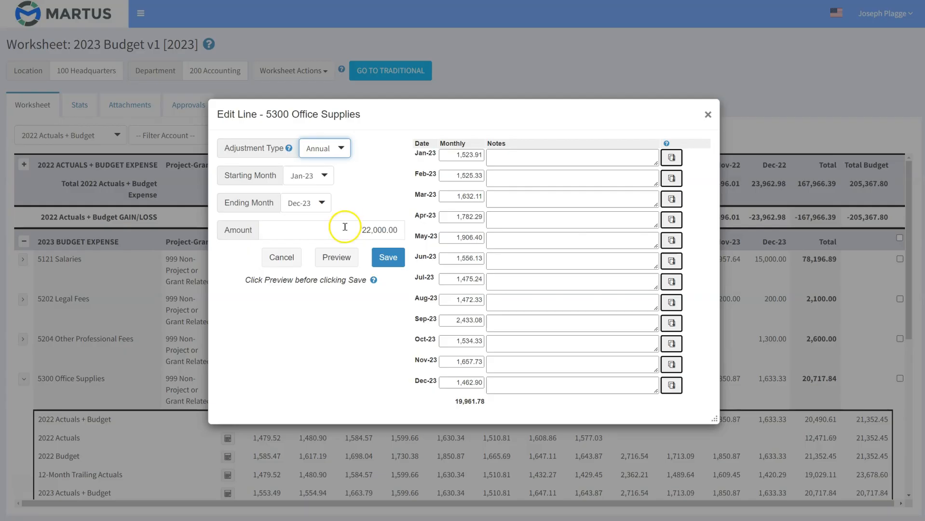
click(337, 257)
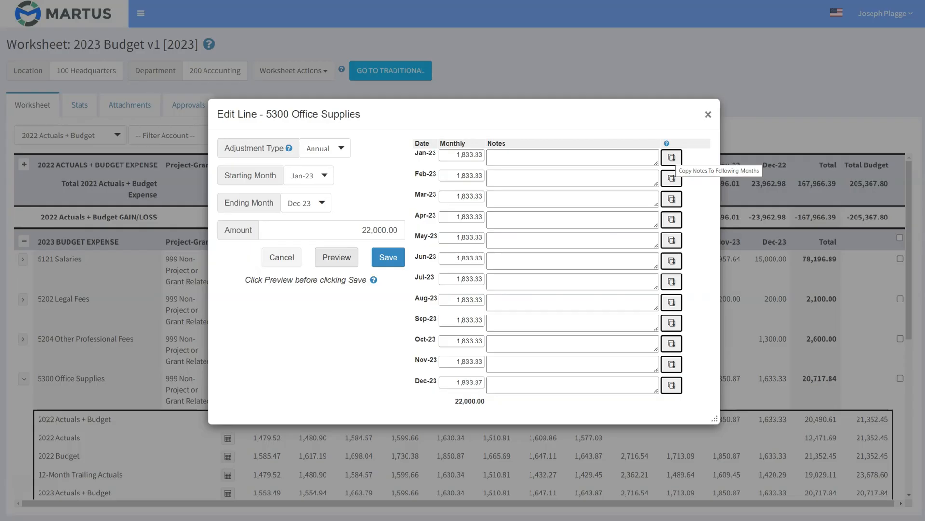
Step: Add the January note "Notes and assumptions can go here...", copy it to the following months and save the Office Supplies line
click(531, 158)
text(Notes and)
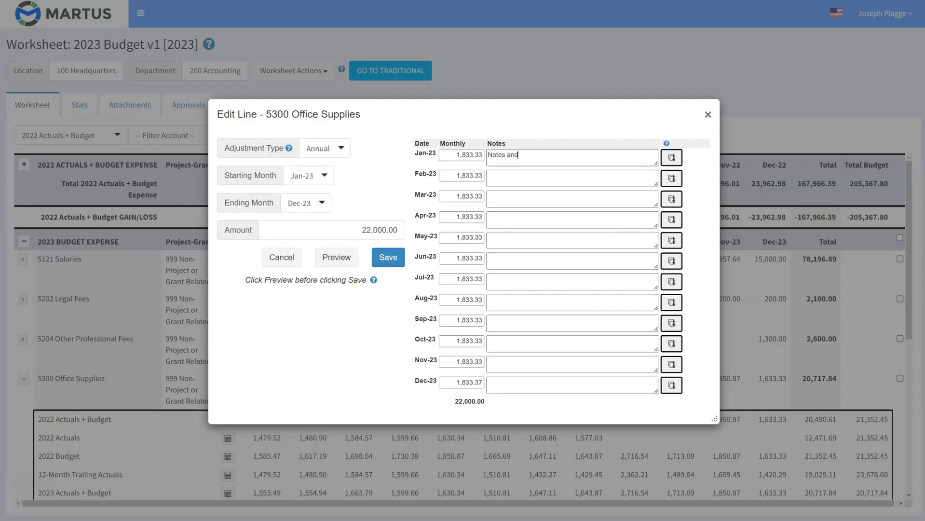
text( assumptions can go here...)
click(672, 157)
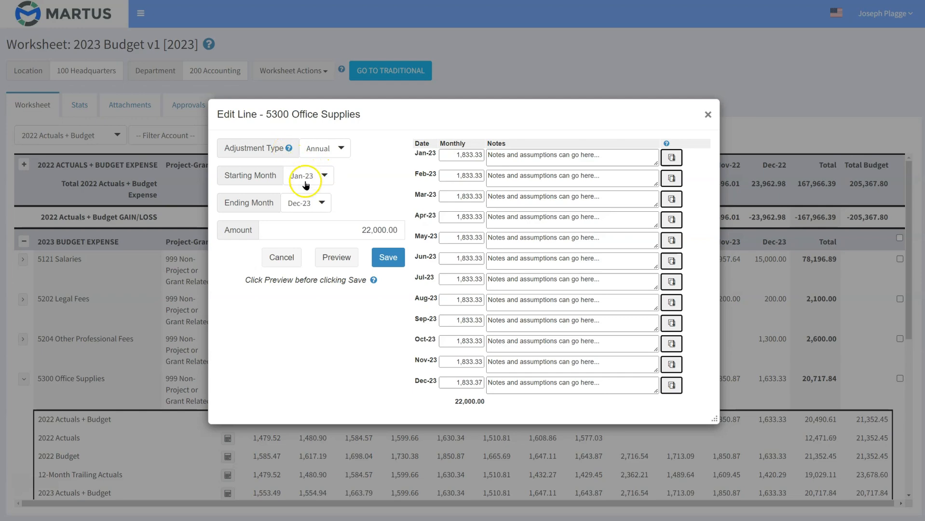
click(392, 260)
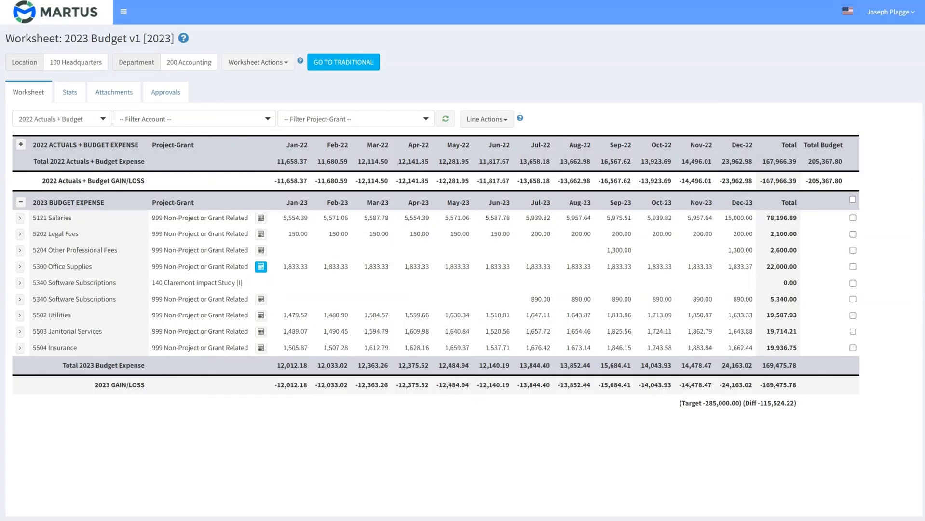
Step: Open the monthly amounts of the 2023 5300 Office Supplies line for inline editing in the worksheet, and close the row editing
click(298, 268)
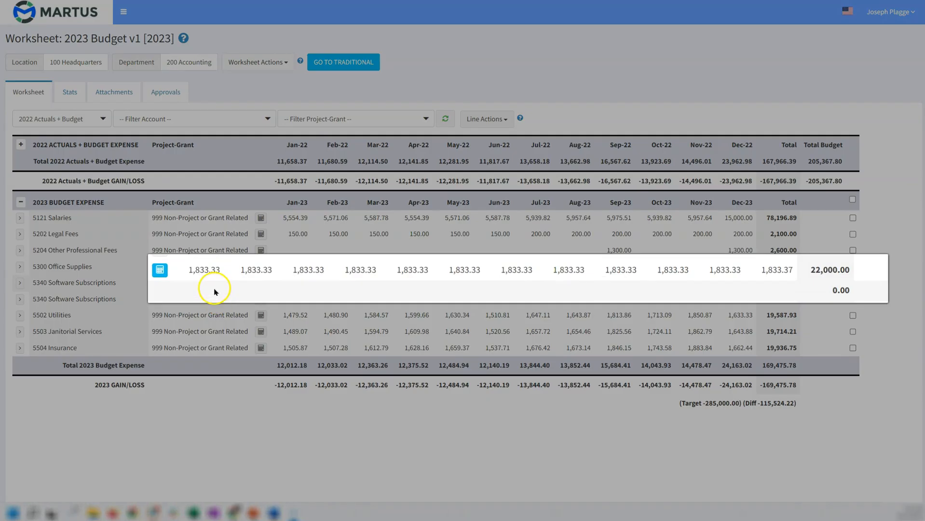
click(206, 269)
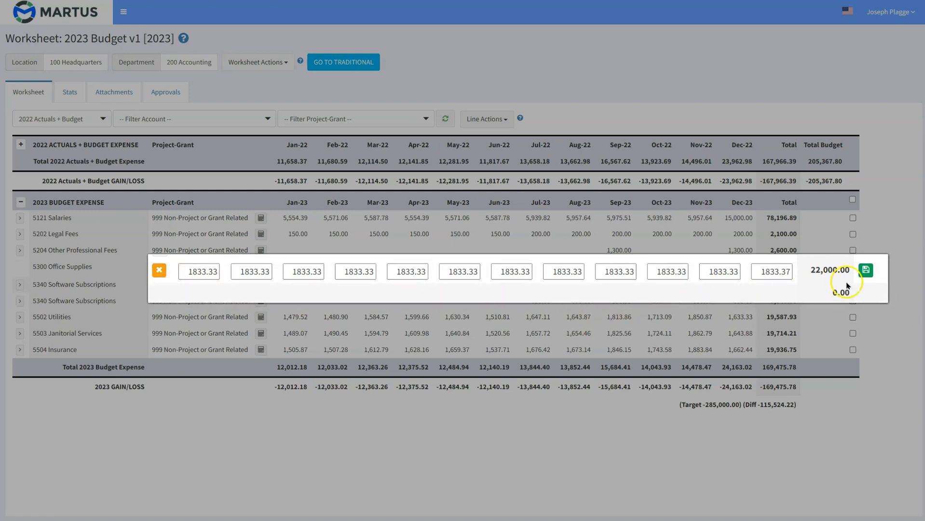
click(887, 274)
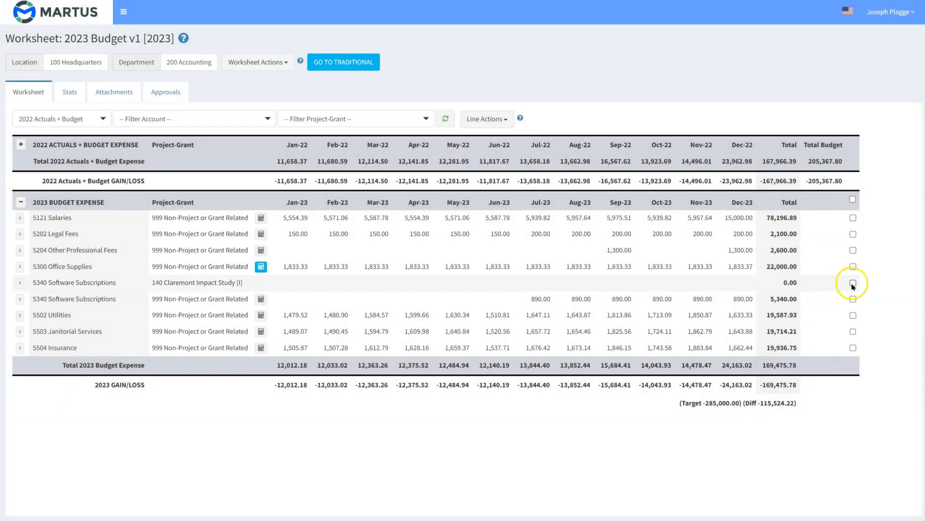
Step: Delete the 2023 5340 Software Subscriptions line assigned to 140 Claremont Impact Study
click(853, 283)
click(508, 119)
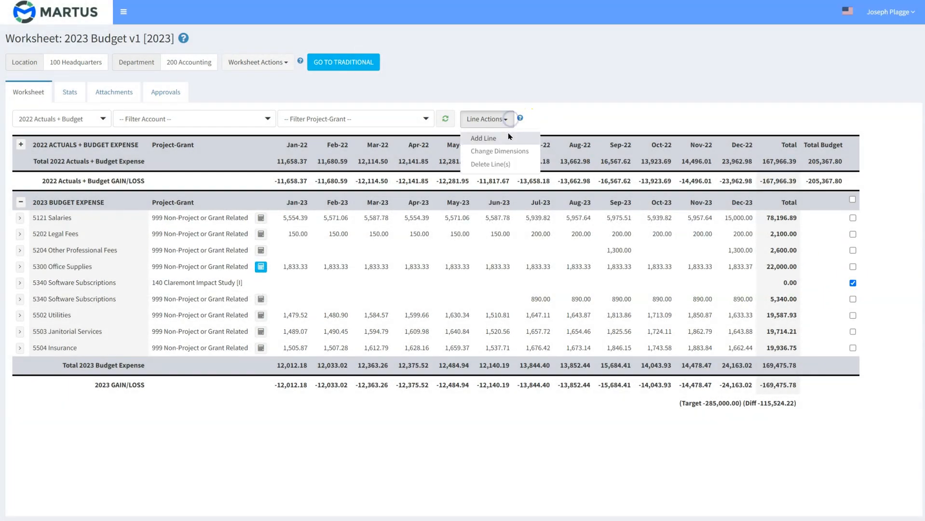
click(492, 163)
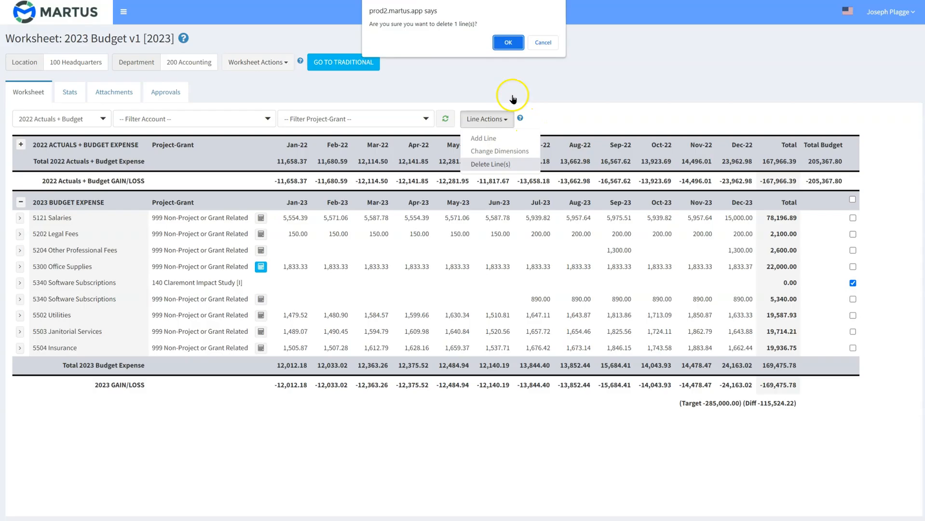
click(507, 42)
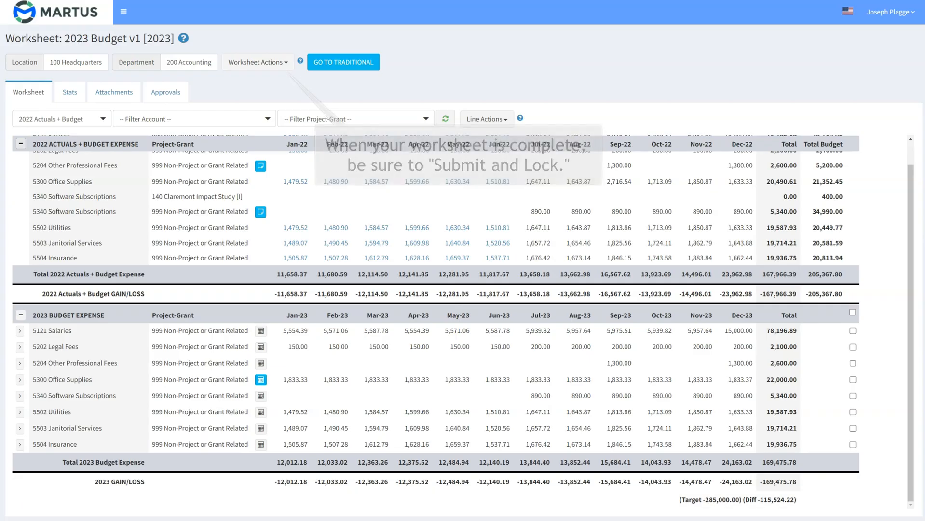
Step: Submit and lock the 2023 Budget v1 worksheet for 100 Headquarters, 200 Accounting
click(285, 65)
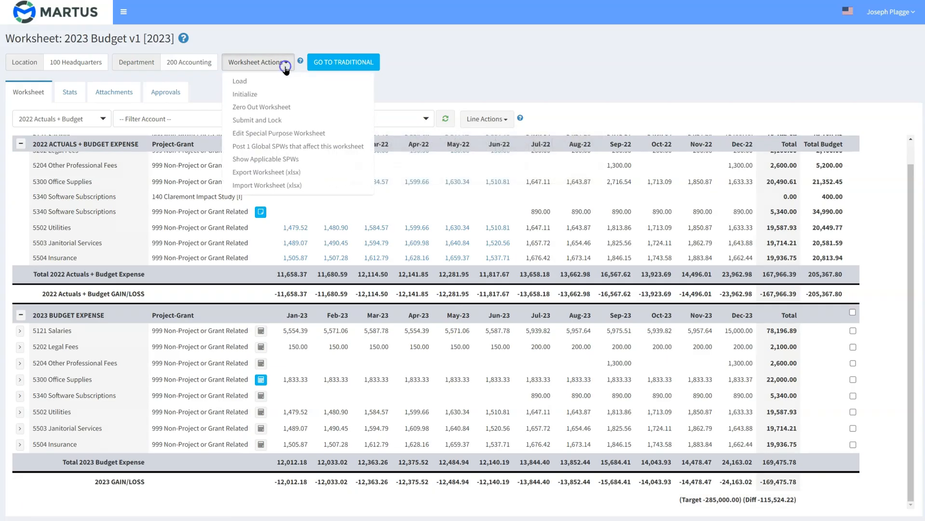
click(289, 121)
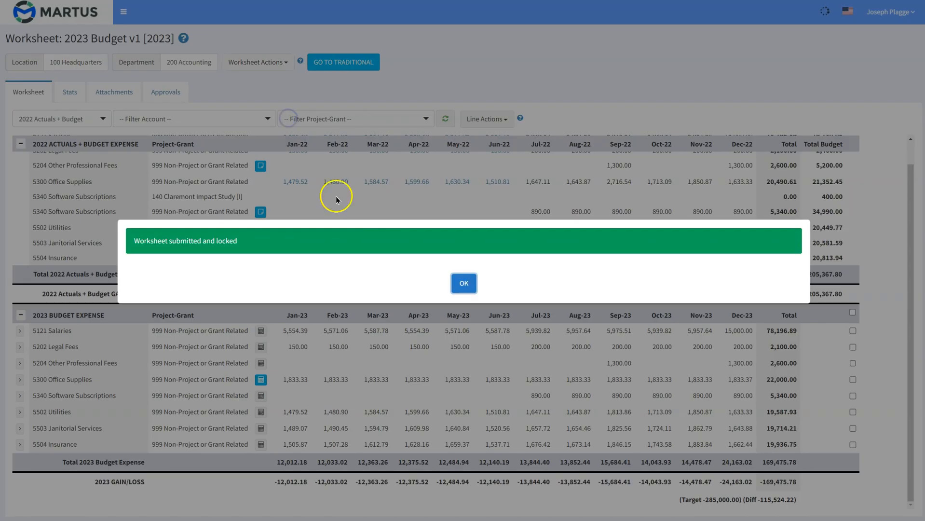
click(463, 283)
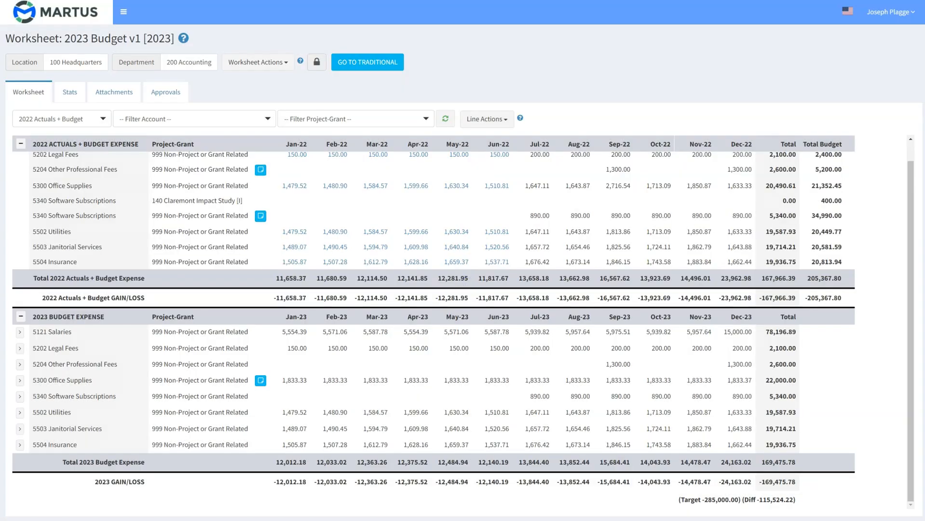